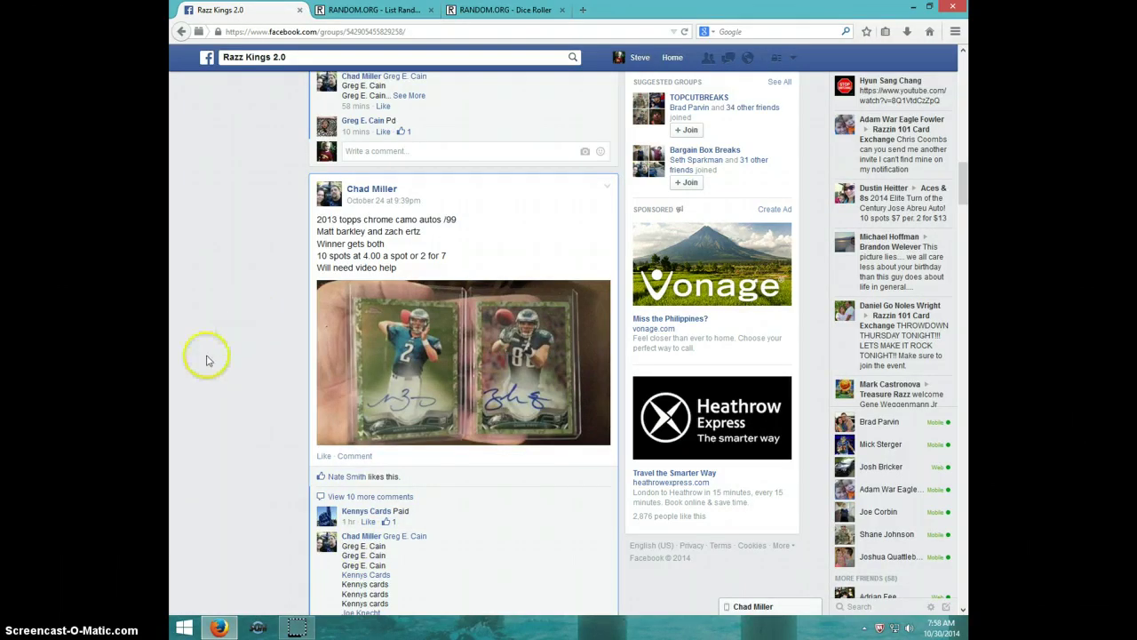
pyautogui.scroll(-4, 425, 373)
pyautogui.scroll(-3, 425, 337)
pyautogui.scroll(-2, 425, 311)
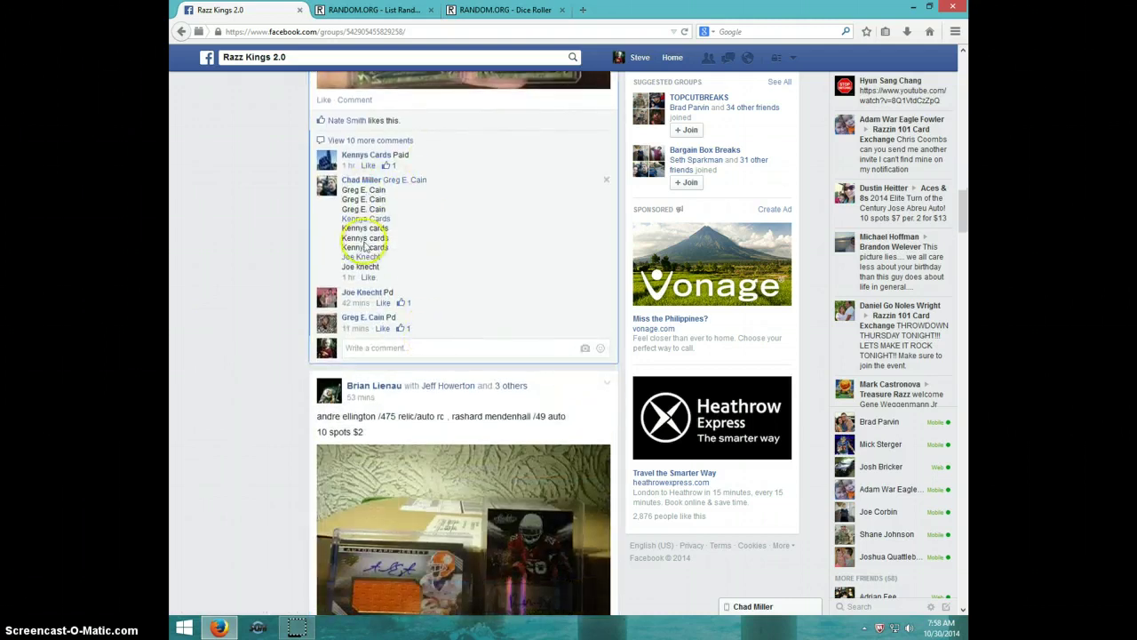
pyautogui.click(404, 349)
pyautogui.write('LIVE')
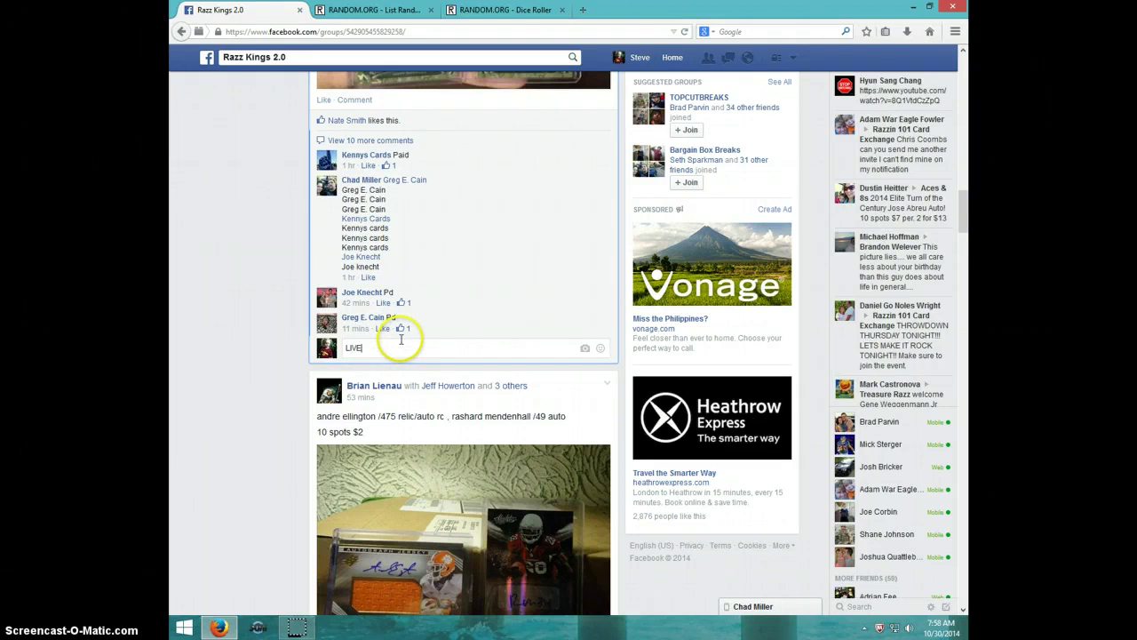
pyautogui.press('Return')
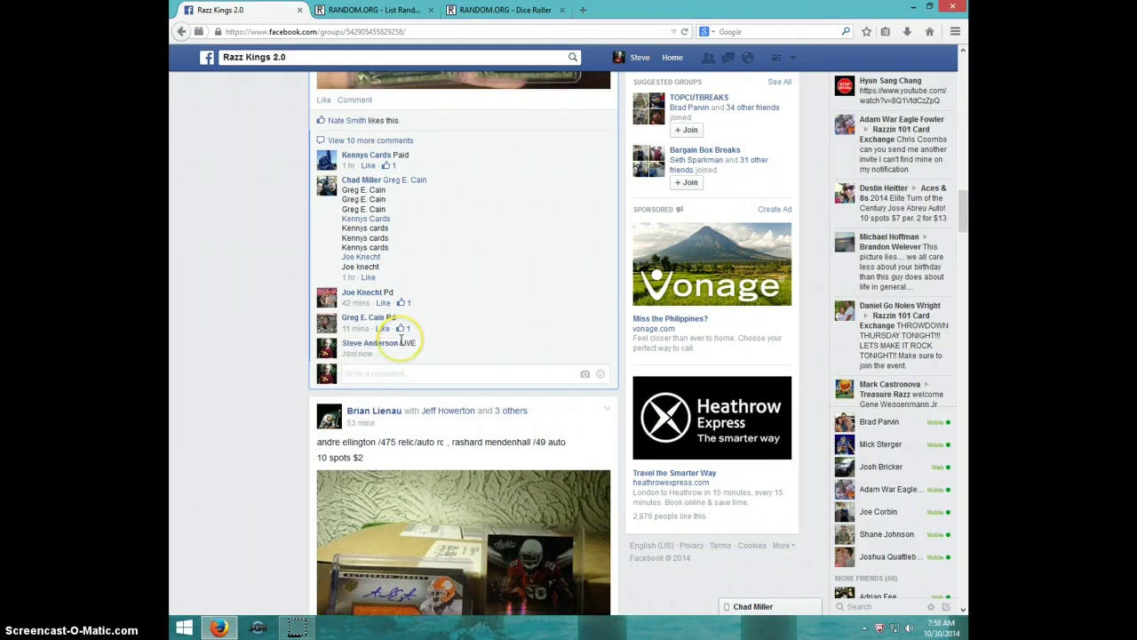
pyautogui.click(940, 627)
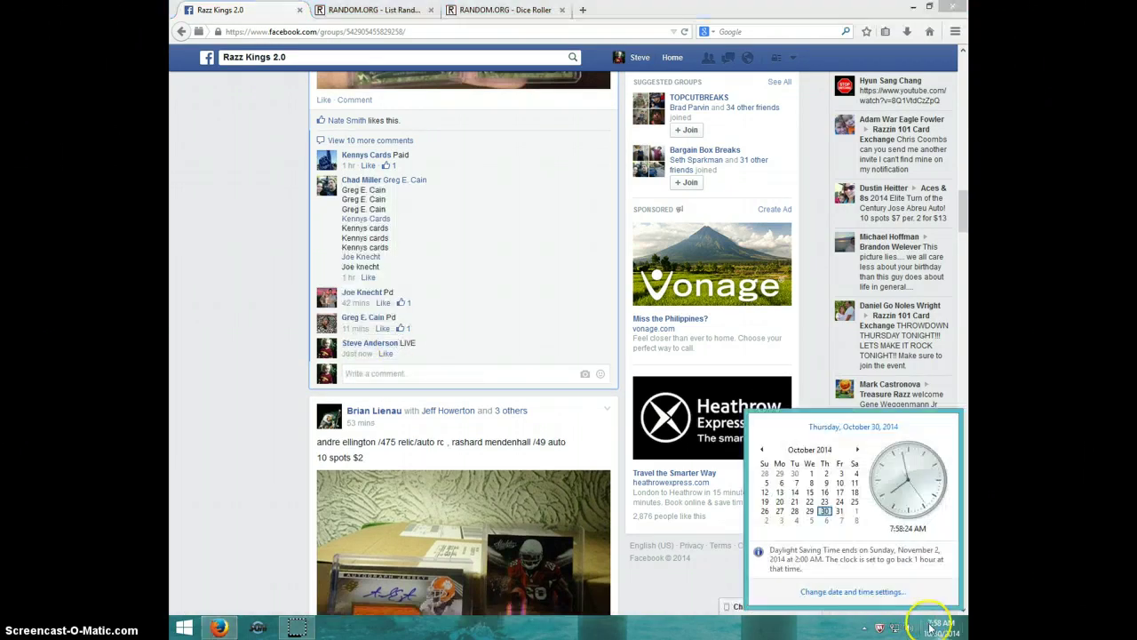
# - Roll two dice in the Dice Roller, then review the ten names in the List Randomizer
pyautogui.click(498, 10)
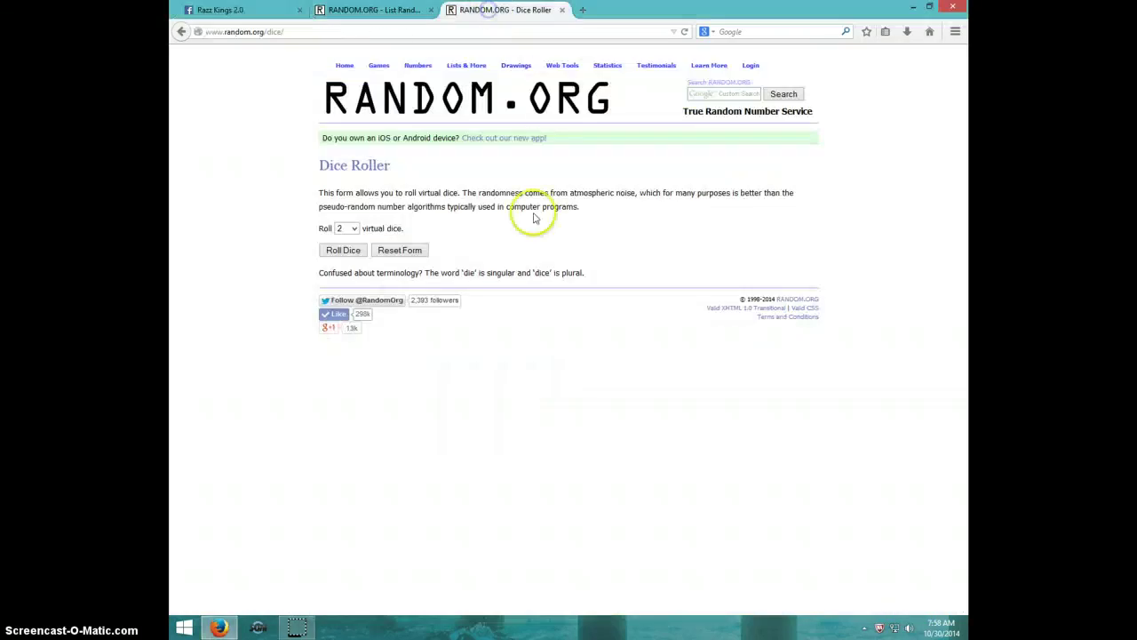
pyautogui.click(348, 254)
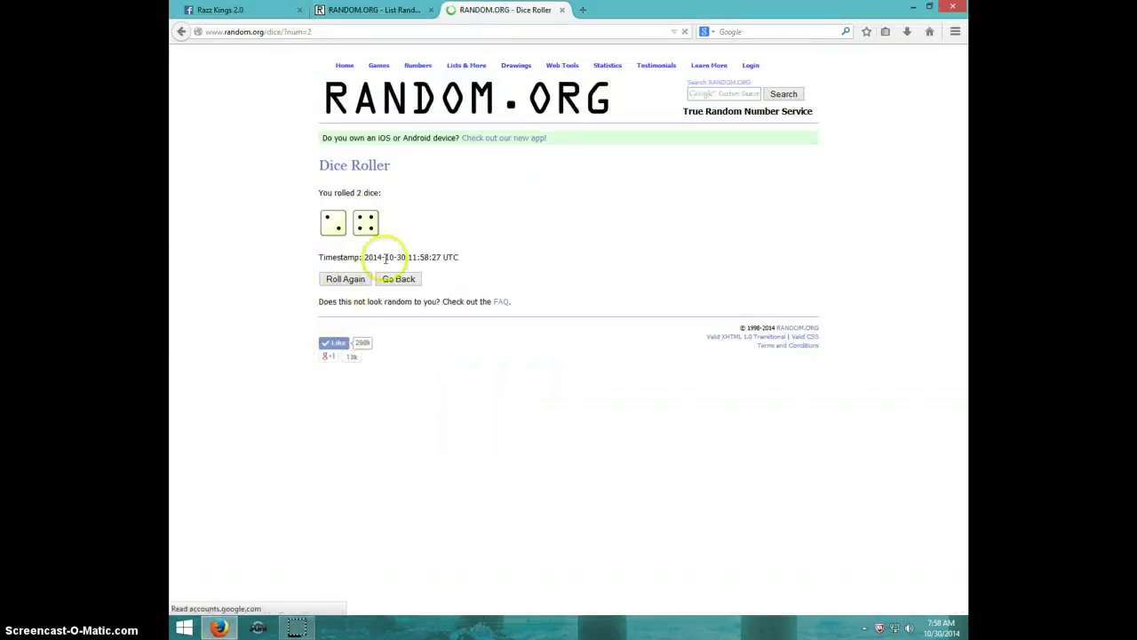
pyautogui.click(373, 9)
pyautogui.click(382, 311)
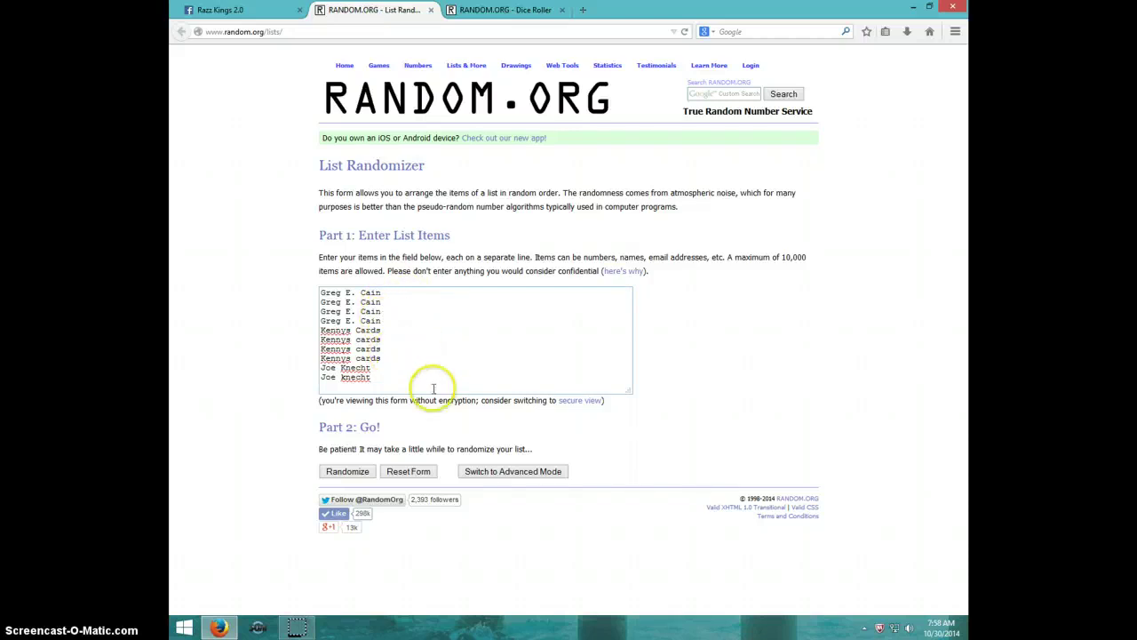
# - Recheck the dice total and clock, then randomize the name list five times
pyautogui.click(498, 10)
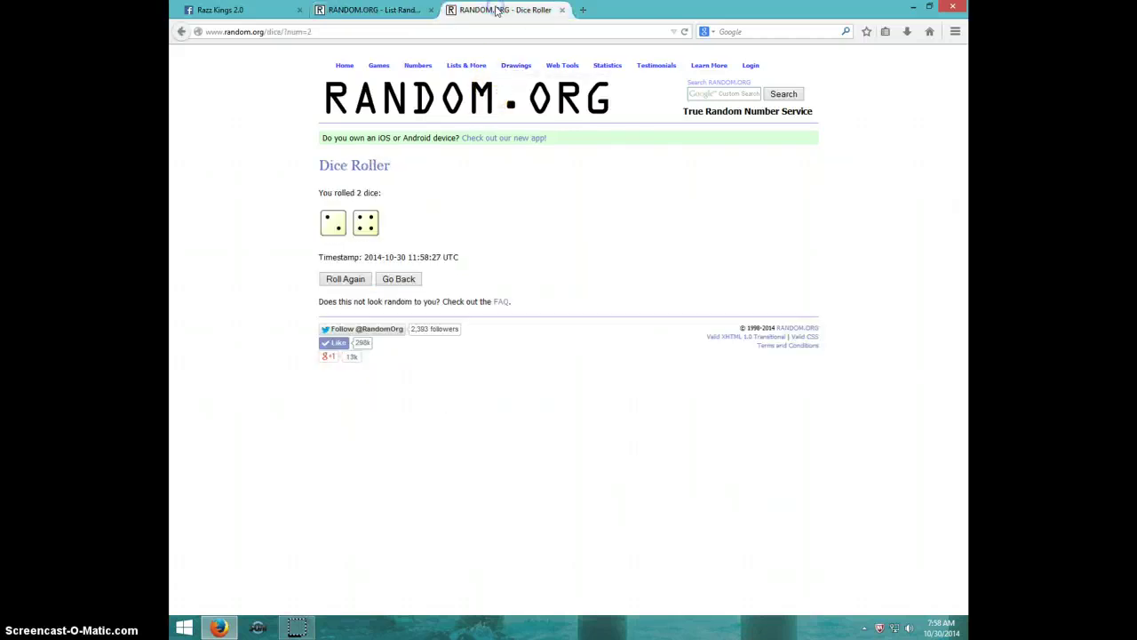
pyautogui.click(373, 10)
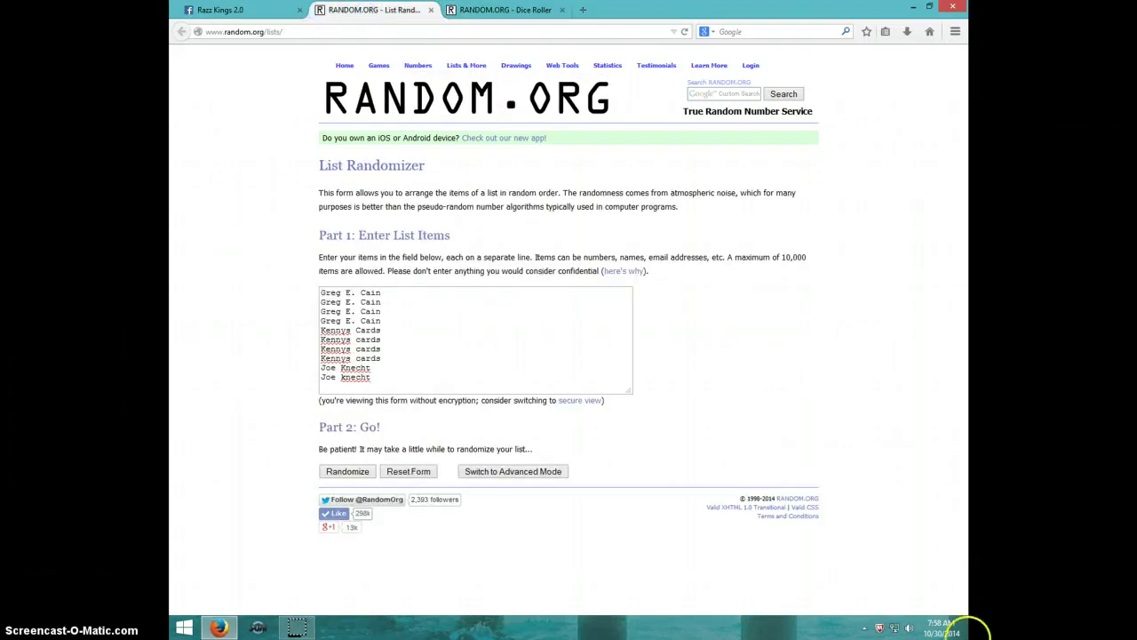
pyautogui.click(944, 627)
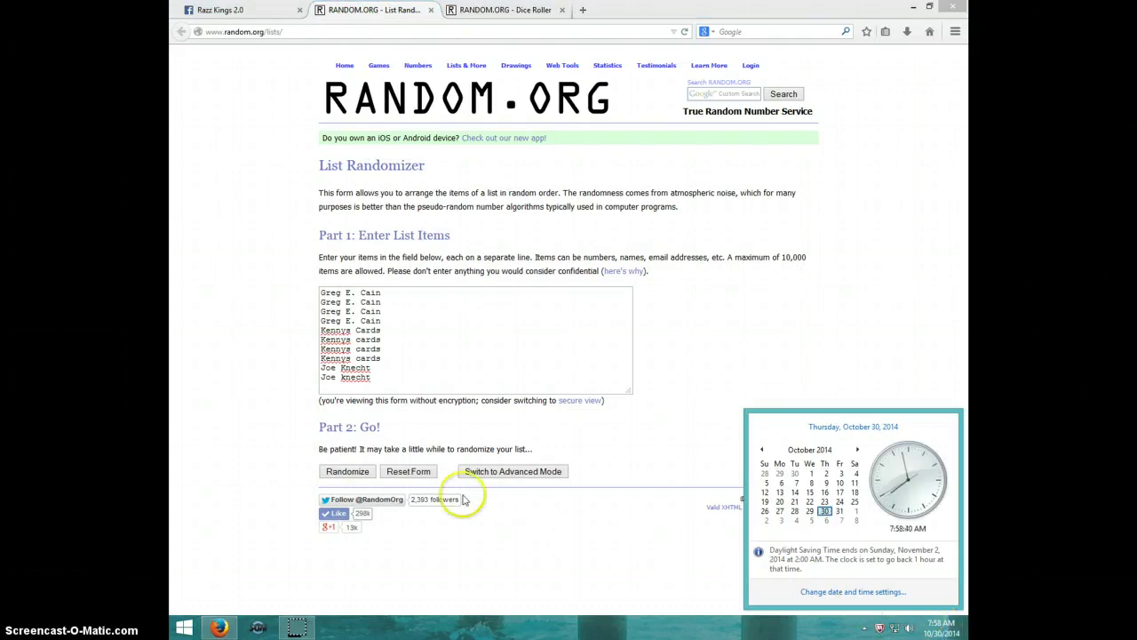
pyautogui.click(346, 470)
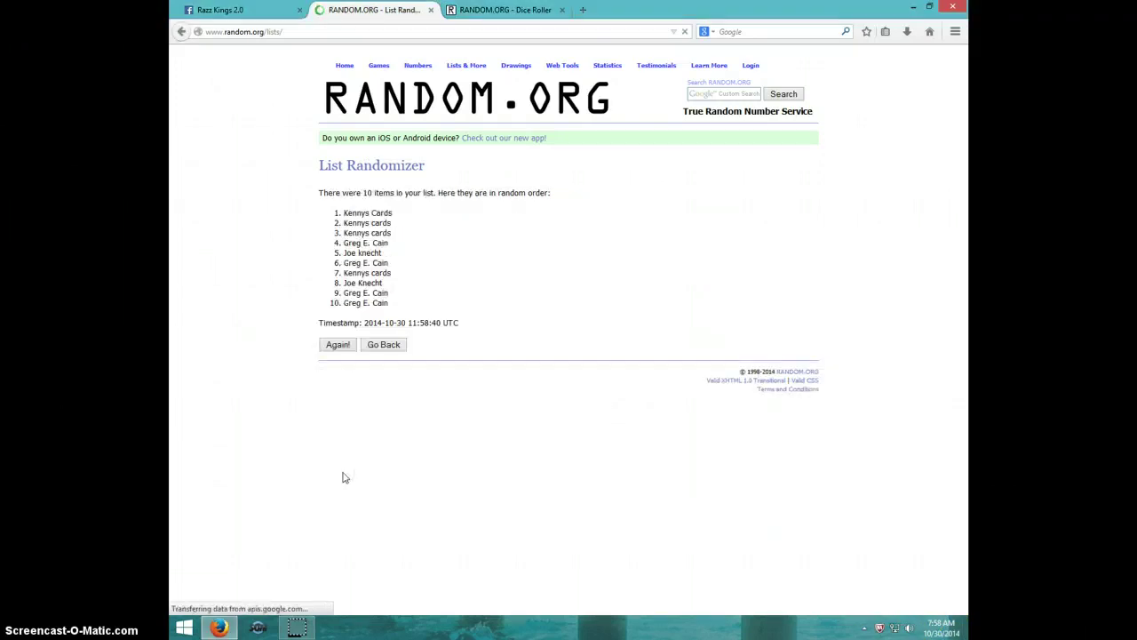
pyautogui.click(338, 345)
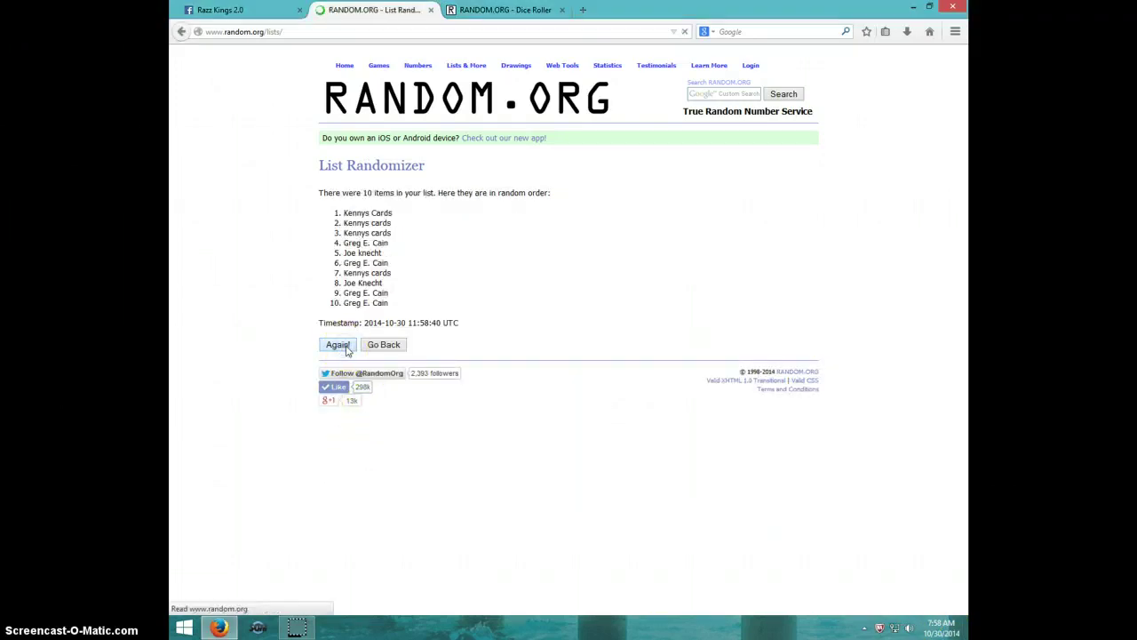
pyautogui.click(338, 366)
pyautogui.click(339, 366)
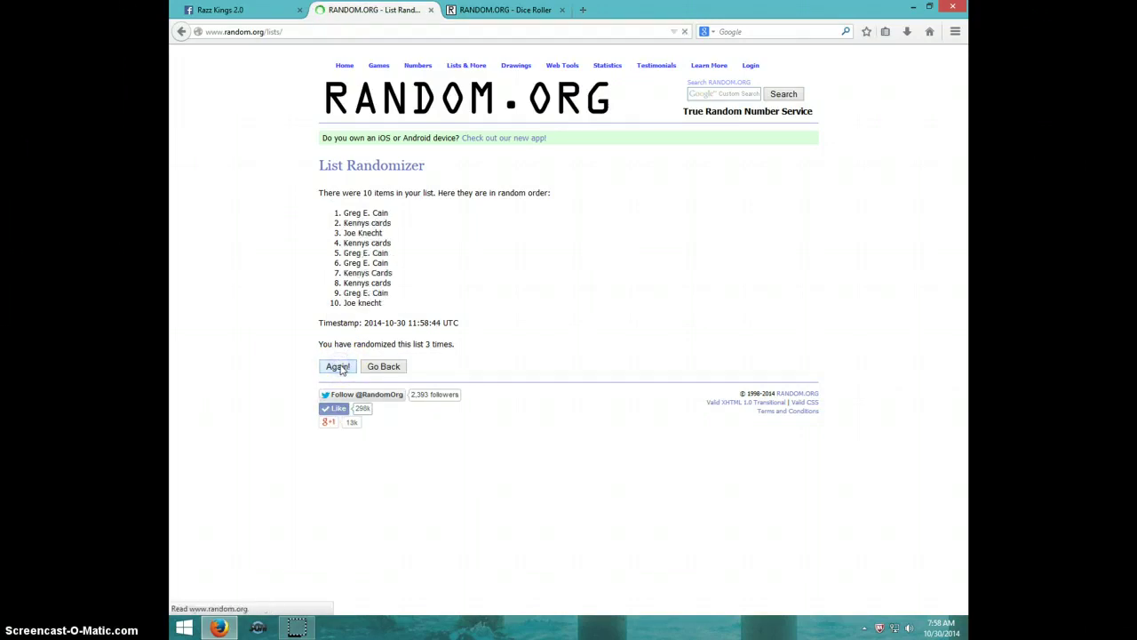
pyautogui.click(338, 366)
pyautogui.click(342, 369)
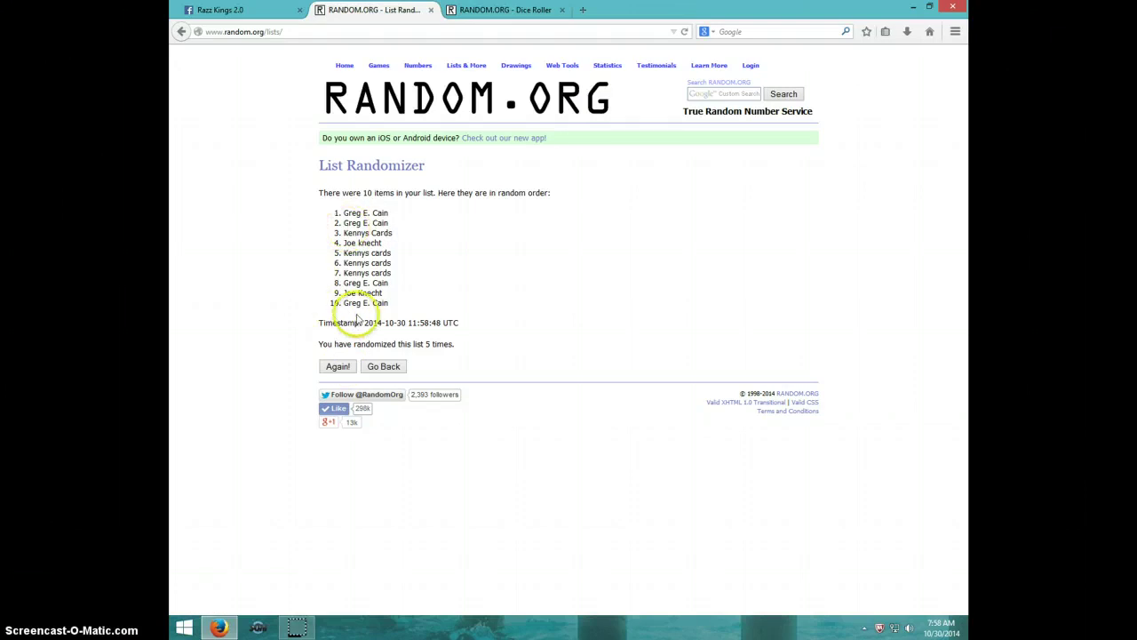
# - Recheck dice and clock, randomize a sixth time, and confirm the final list and time
pyautogui.click(495, 11)
pyautogui.click(373, 10)
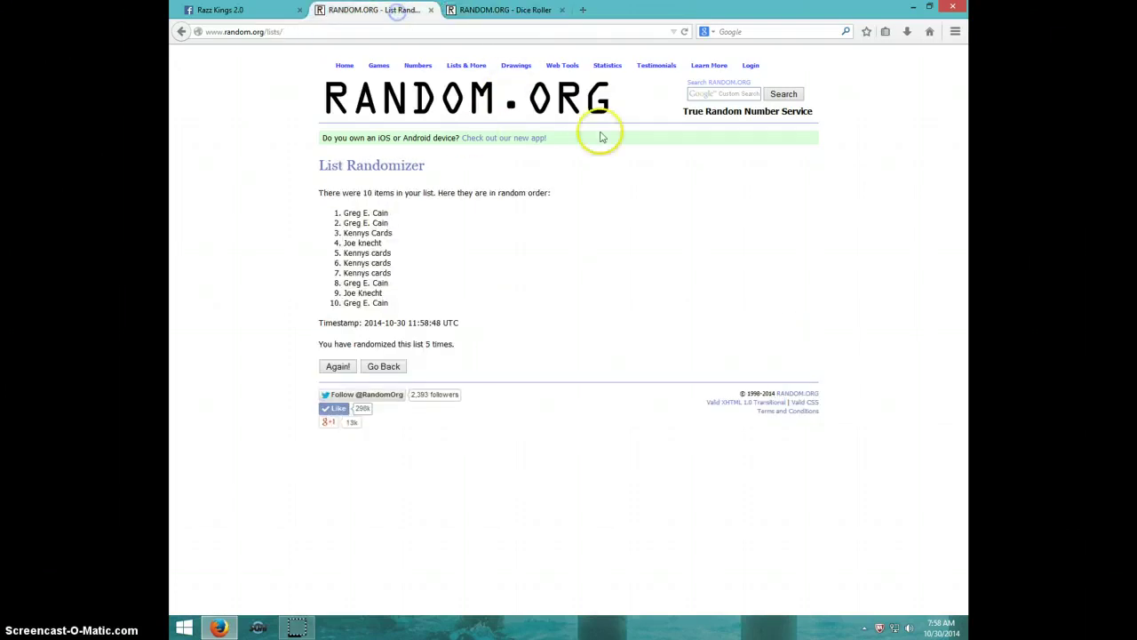
pyautogui.click(935, 625)
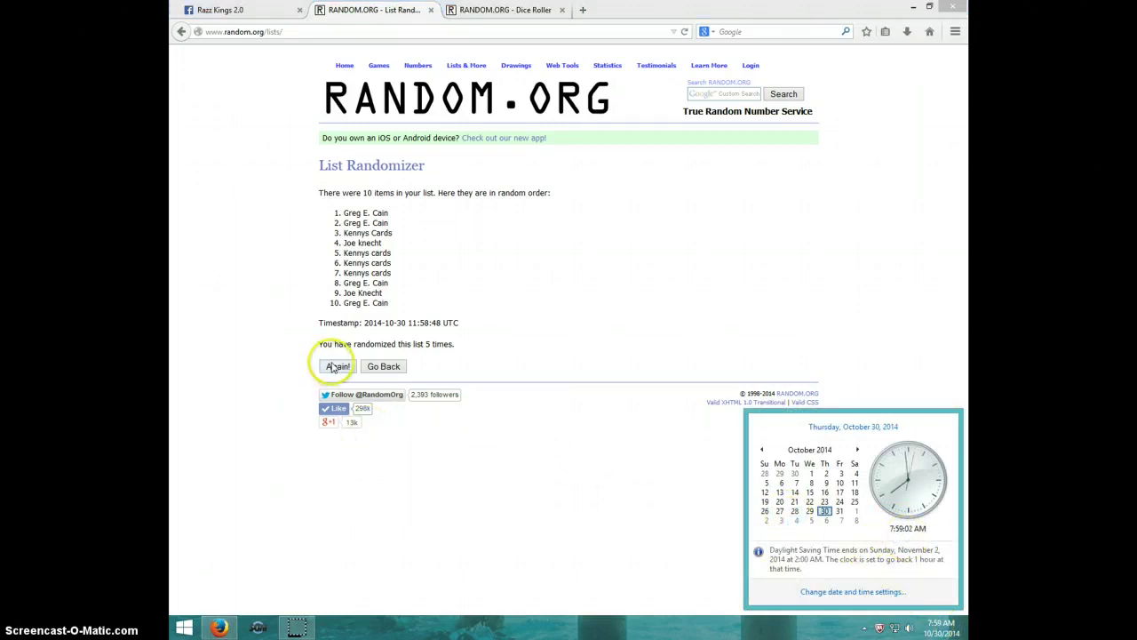
pyautogui.click(337, 366)
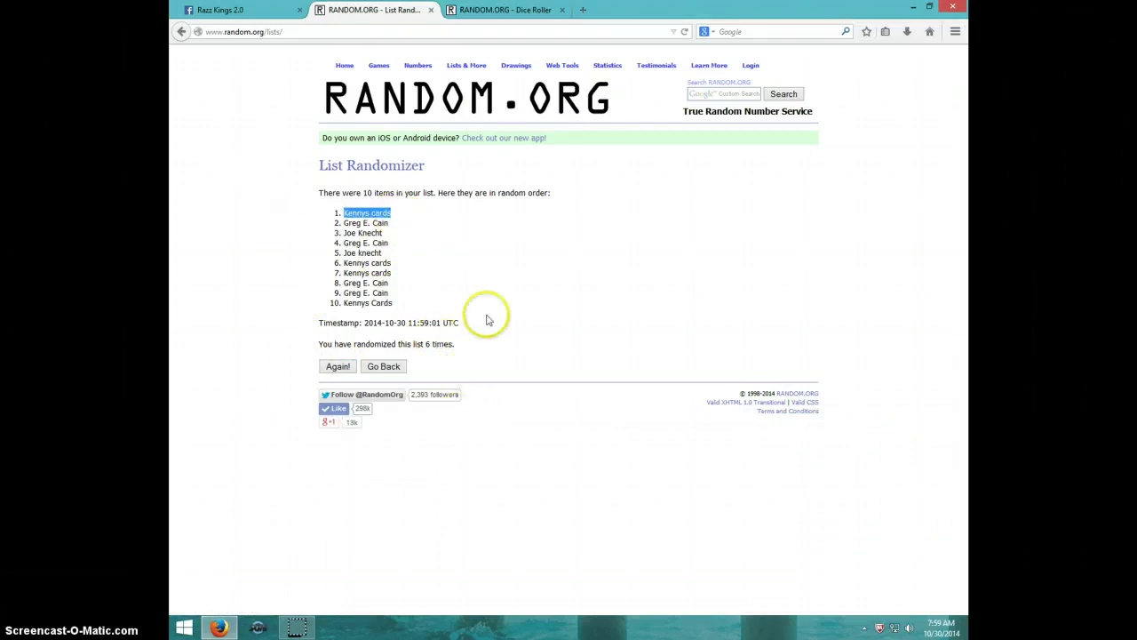
pyautogui.click(500, 10)
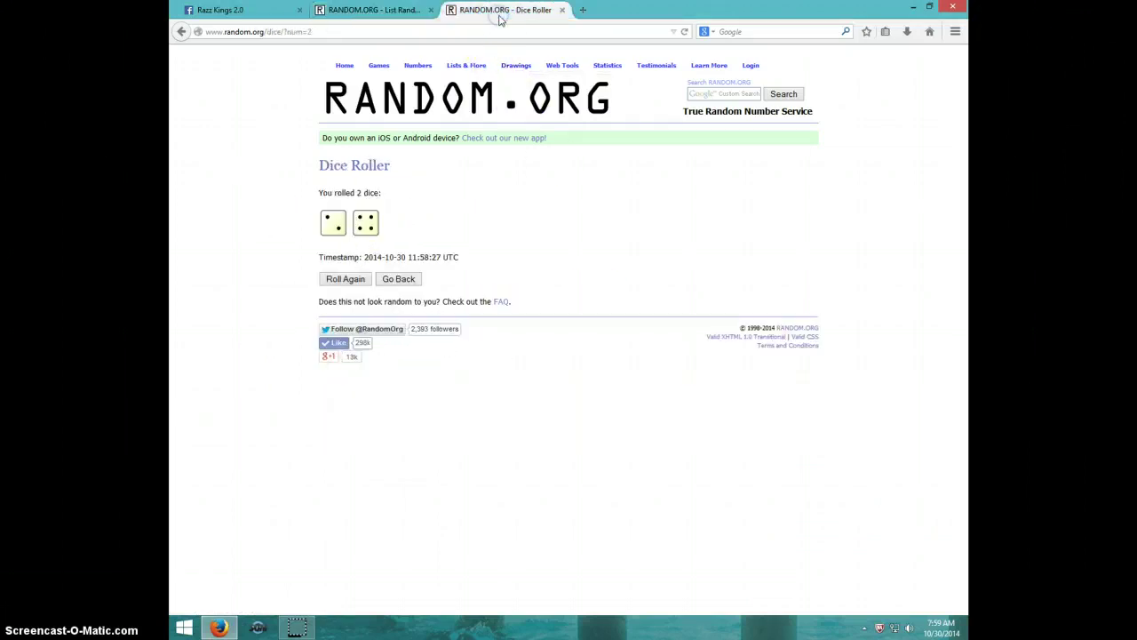
pyautogui.click(391, 10)
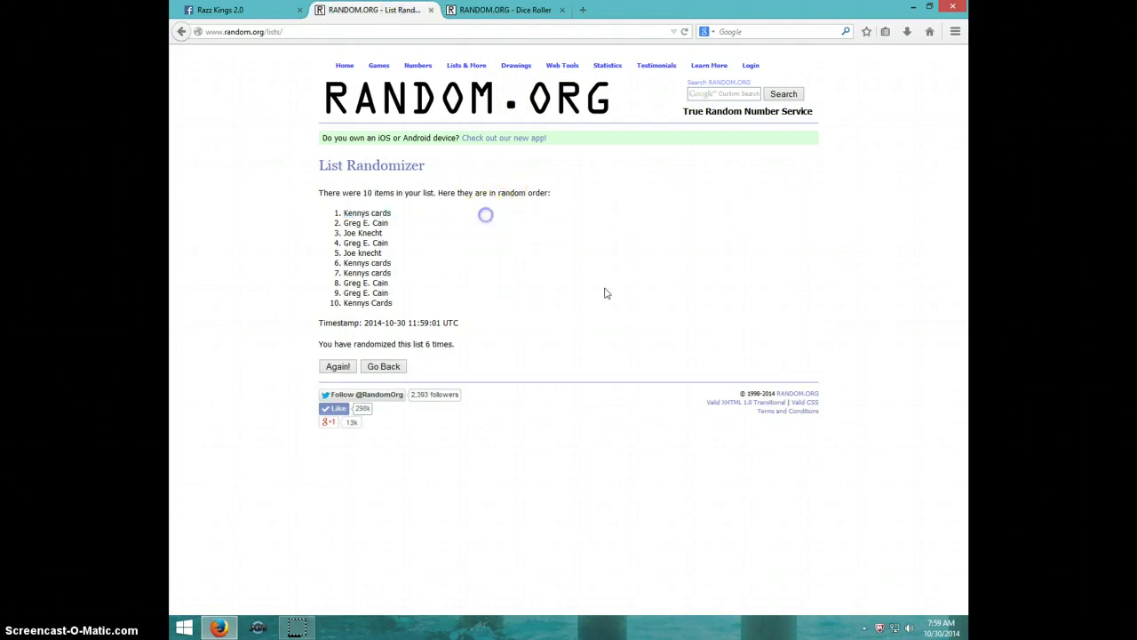
pyautogui.click(935, 624)
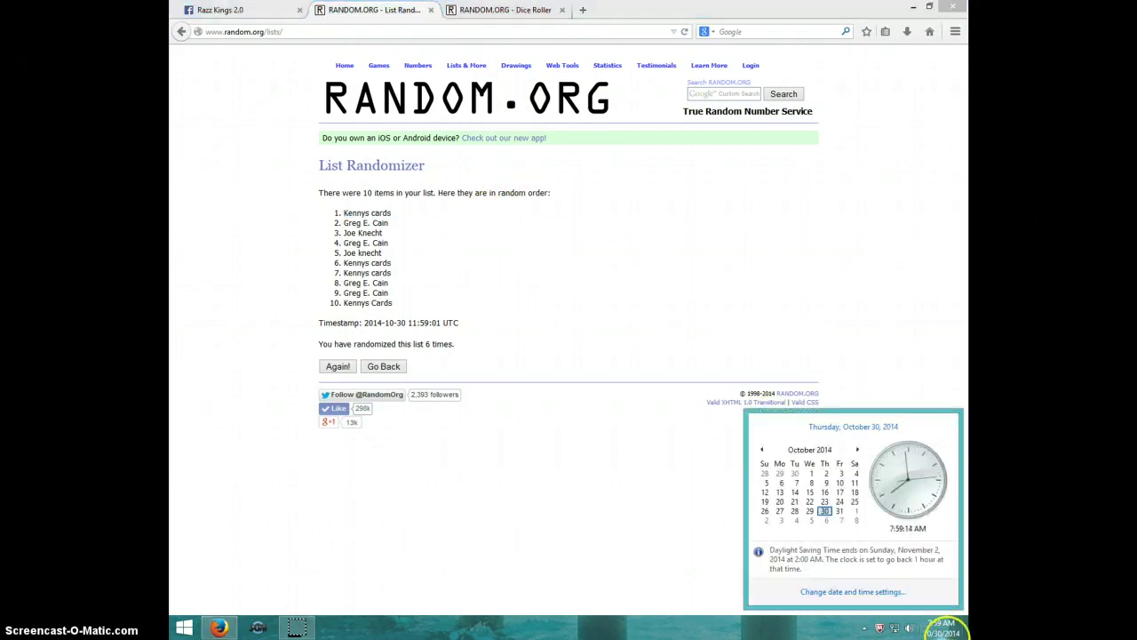
# - Back on the Facebook card break post, comment 'DONE' and show the current date and time
pyautogui.click(260, 9)
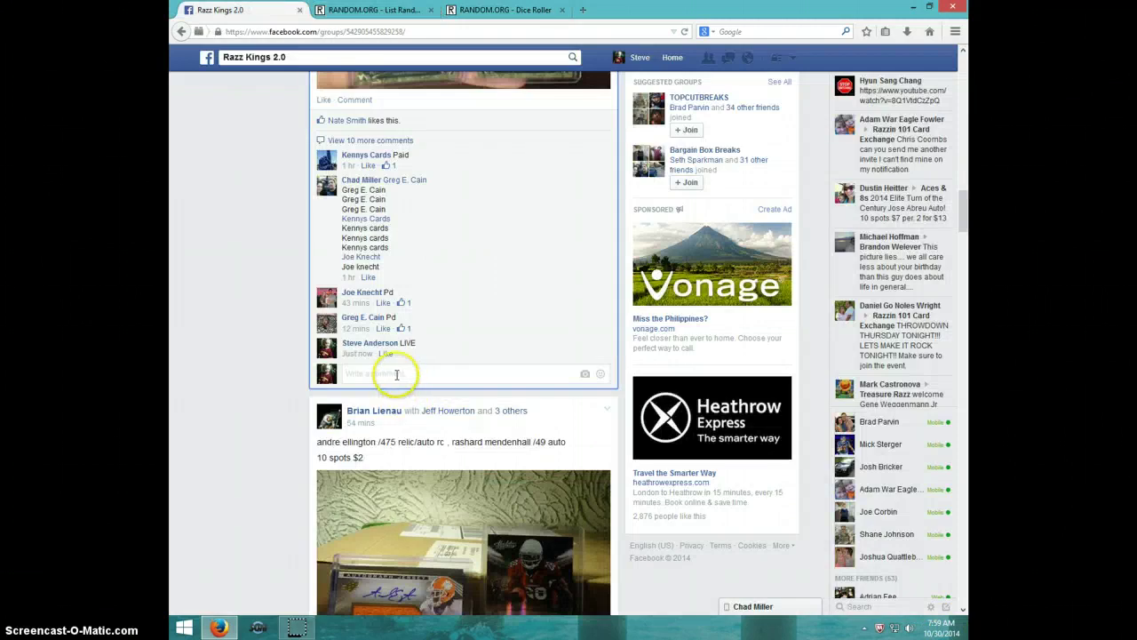
pyautogui.click(397, 374)
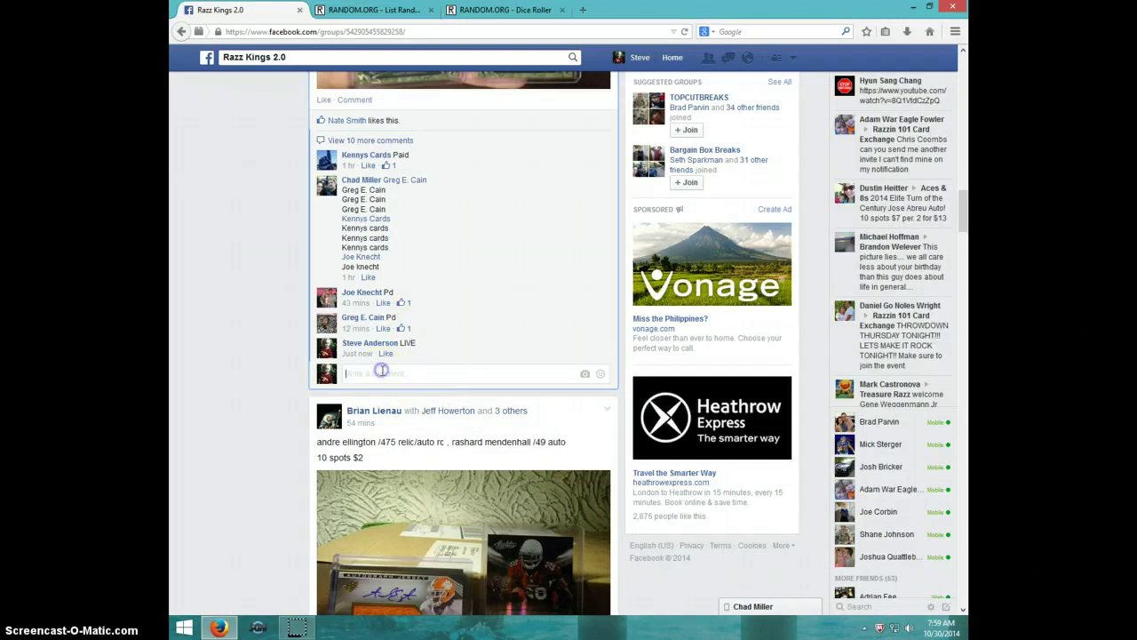
pyautogui.write('DONE')
pyautogui.press('Return')
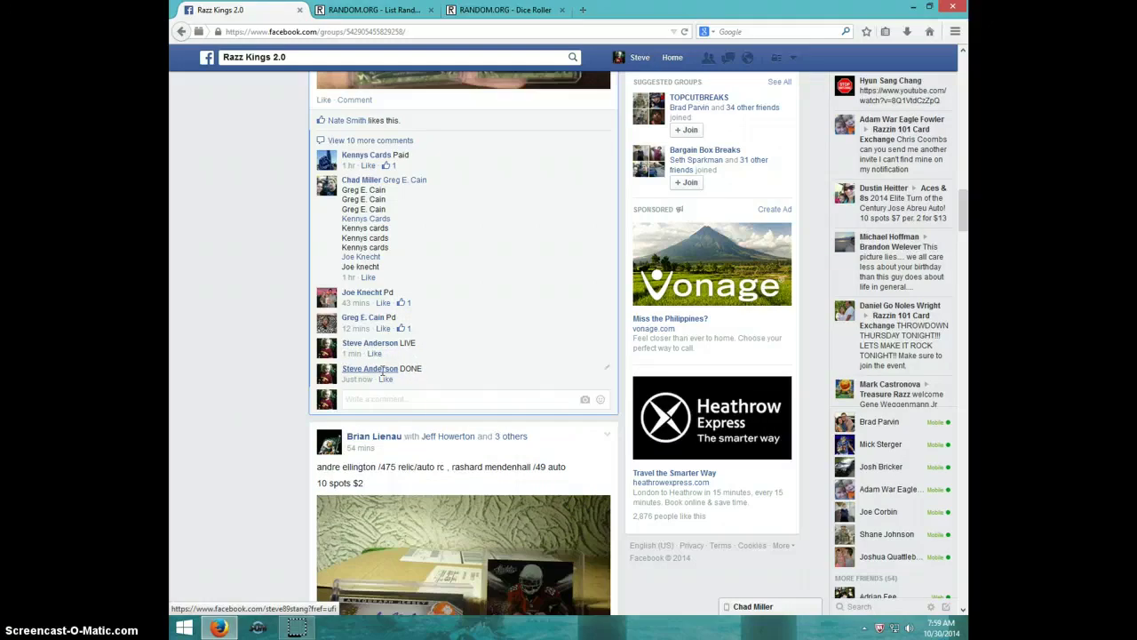
pyautogui.click(940, 628)
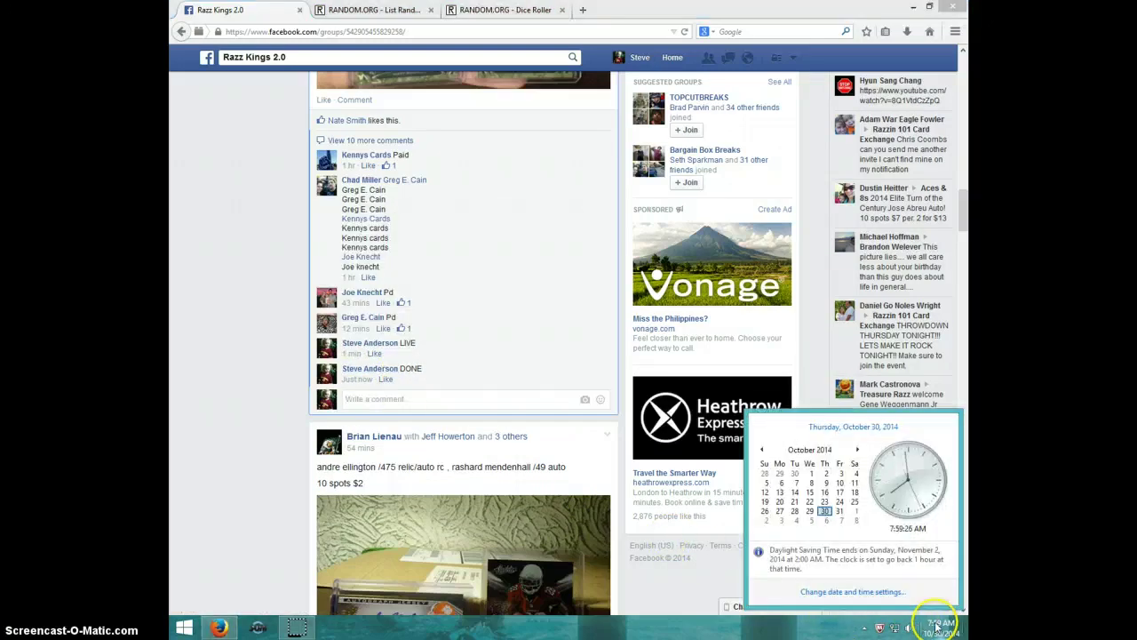